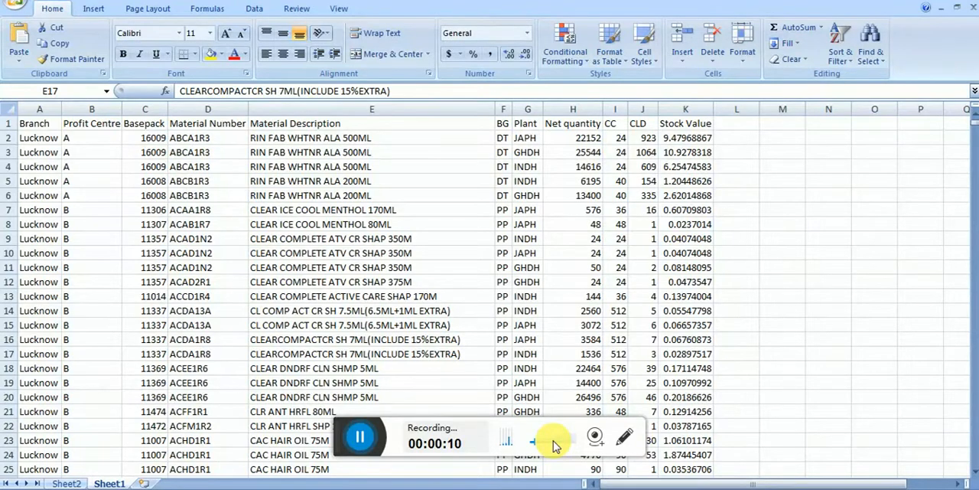
pyautogui.click(339, 439)
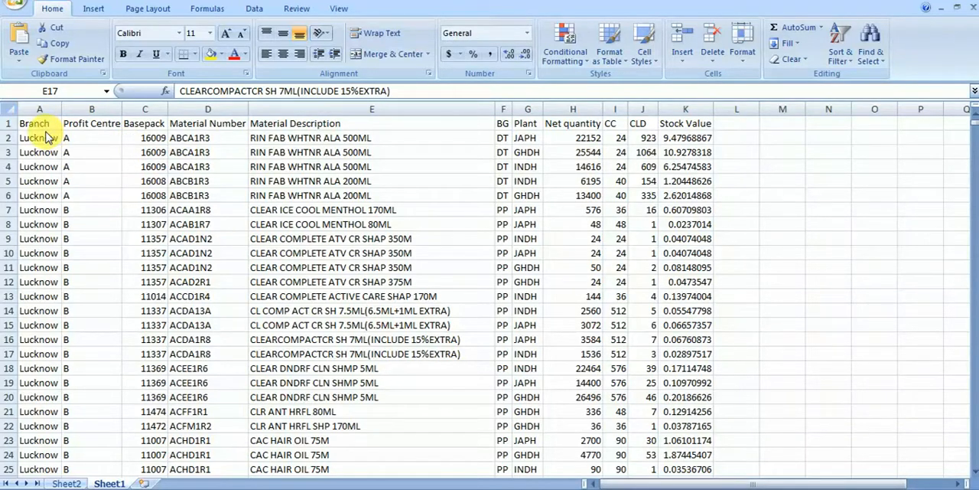
pyautogui.click(113, 128)
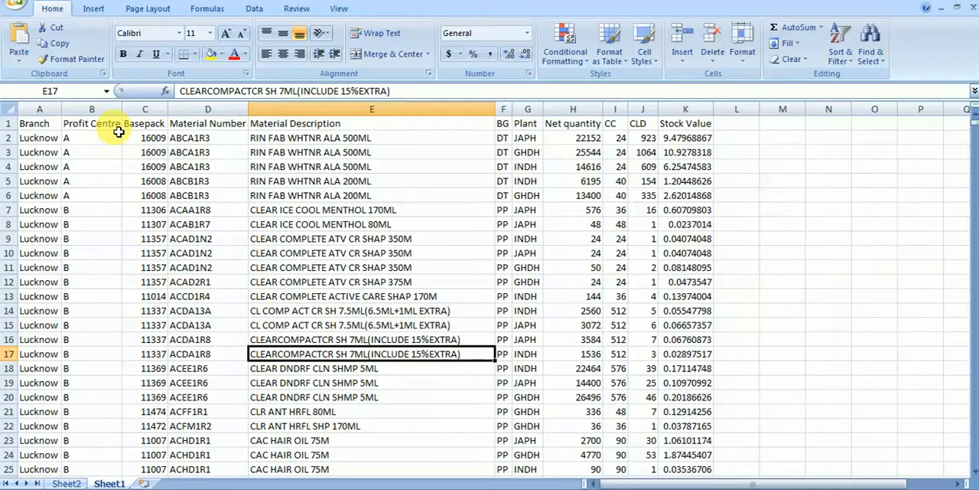
pyautogui.click(119, 129)
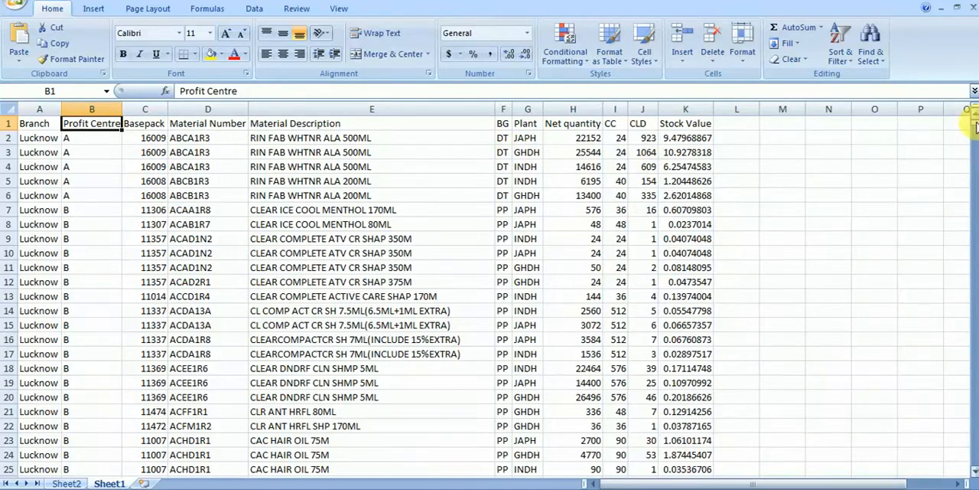
pyautogui.moveTo(975, 126); pyautogui.dragTo(968, 474)
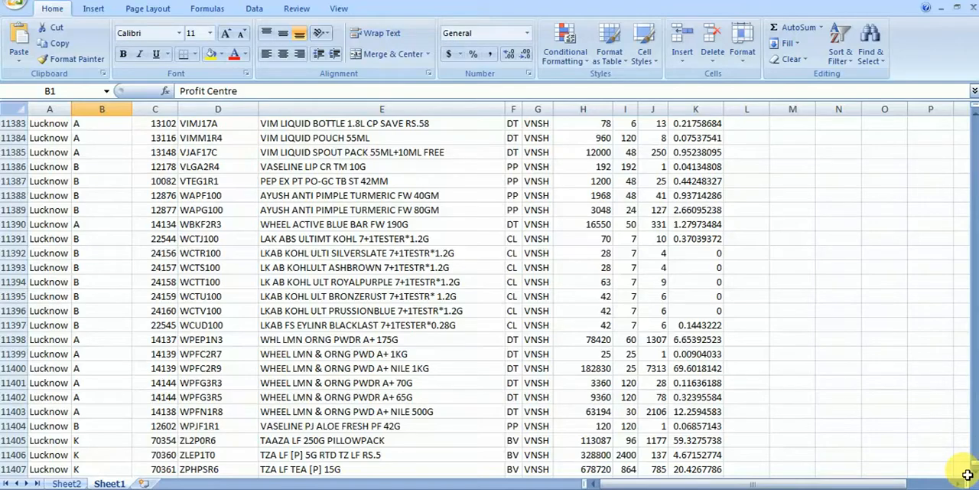
pyautogui.moveTo(974, 468); pyautogui.dragTo(975, 123)
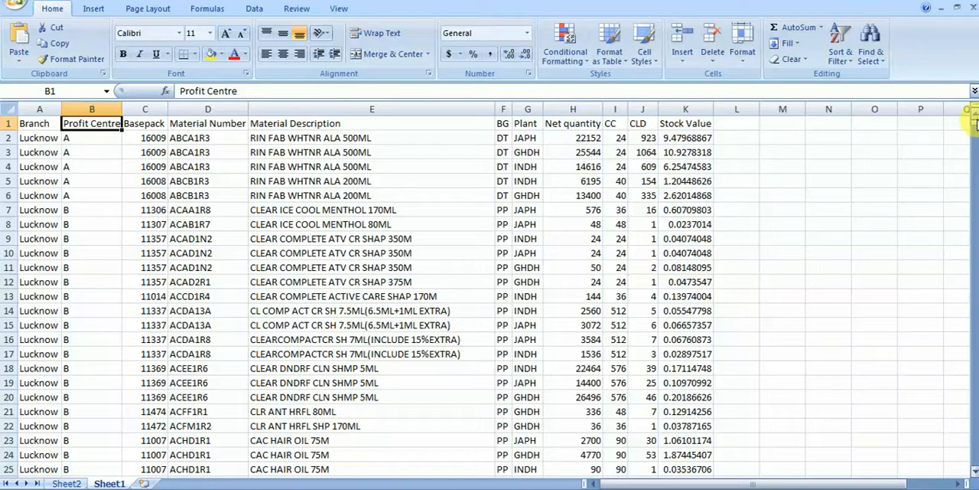
# Step: Turn on filtering for the stock table's header row, starting from the Material Description heading
pyautogui.click(359, 129)
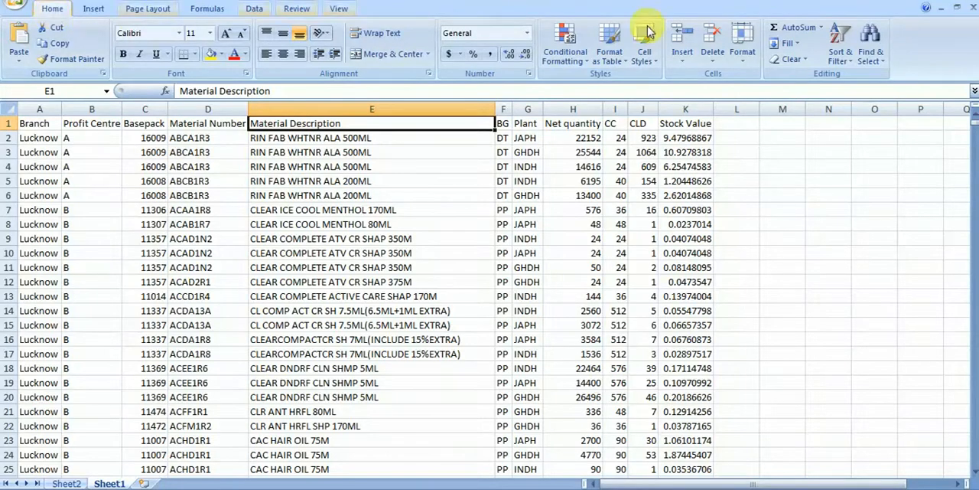
pyautogui.click(840, 57)
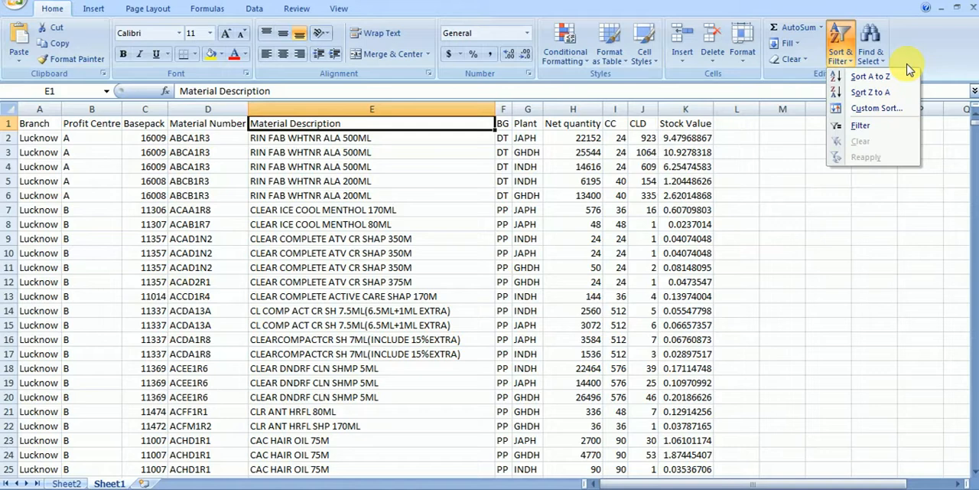
pyautogui.click(862, 125)
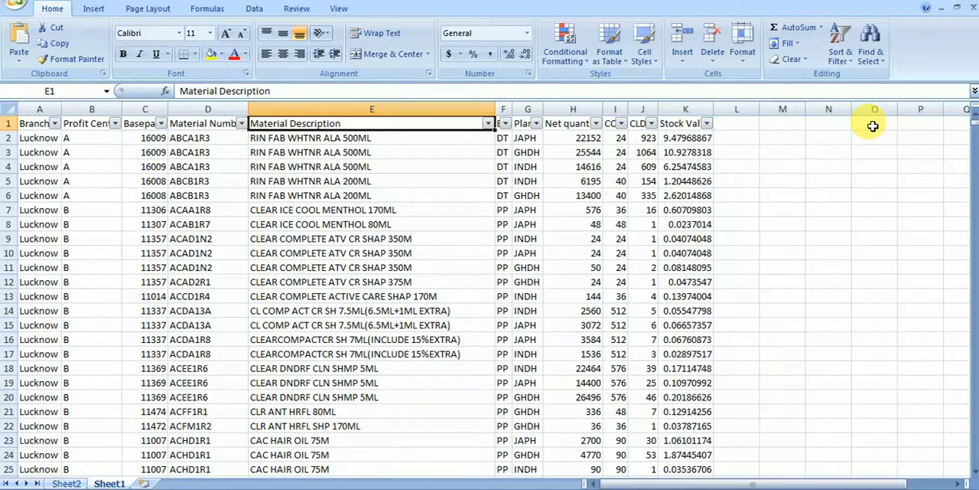
# Step: Filter the Plant column to show only SHKH
pyautogui.click(537, 124)
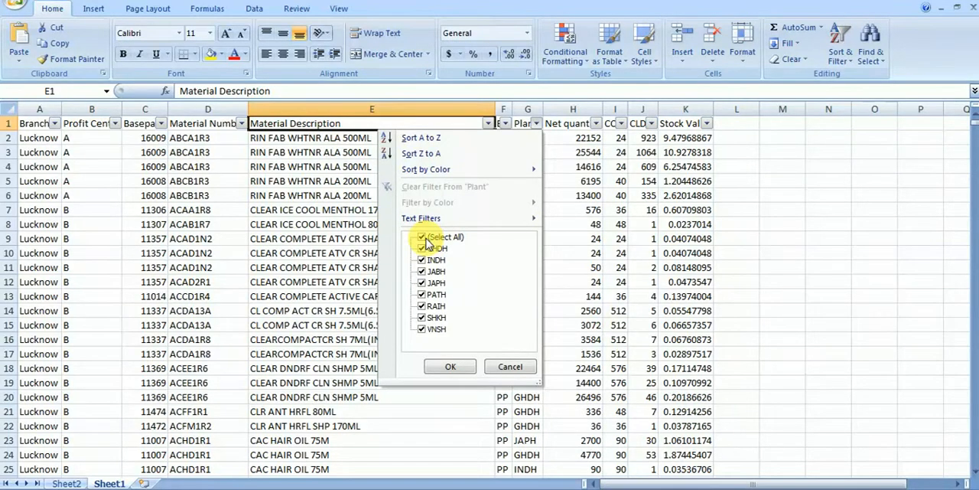
pyautogui.click(426, 241)
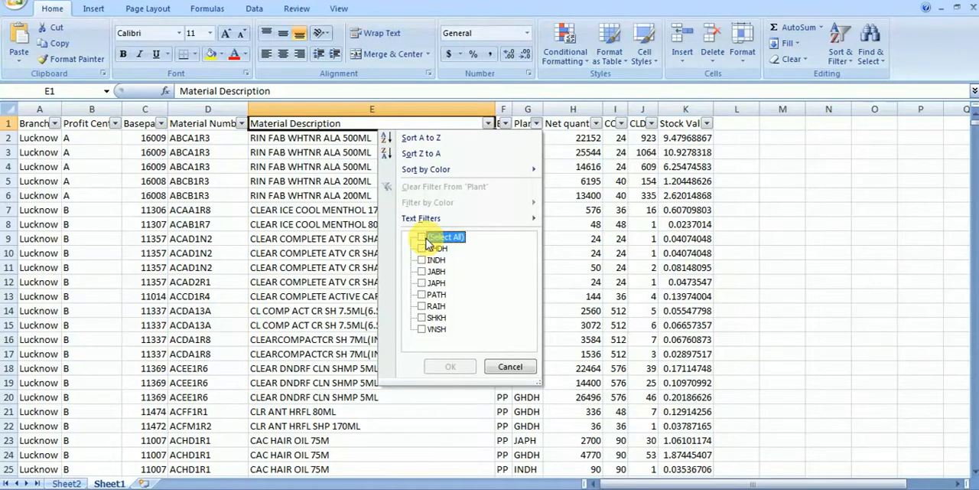
pyautogui.click(423, 318)
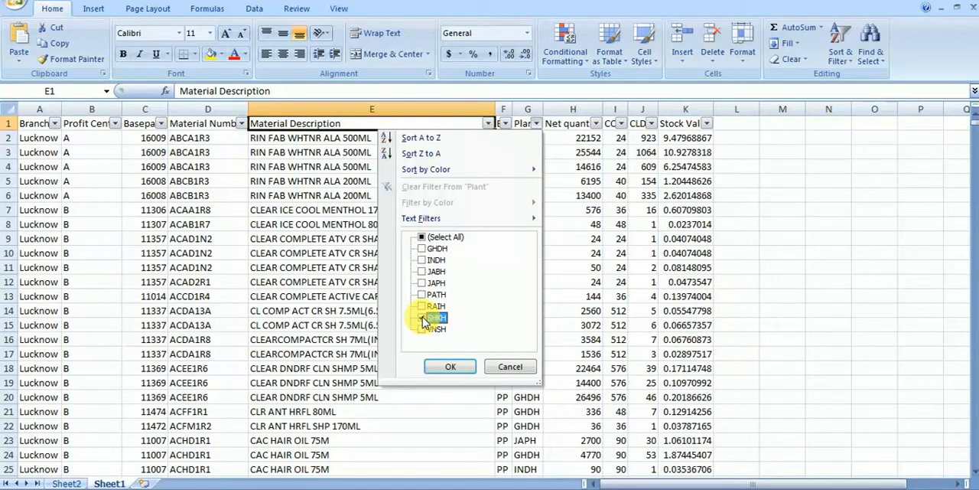
pyautogui.click(450, 367)
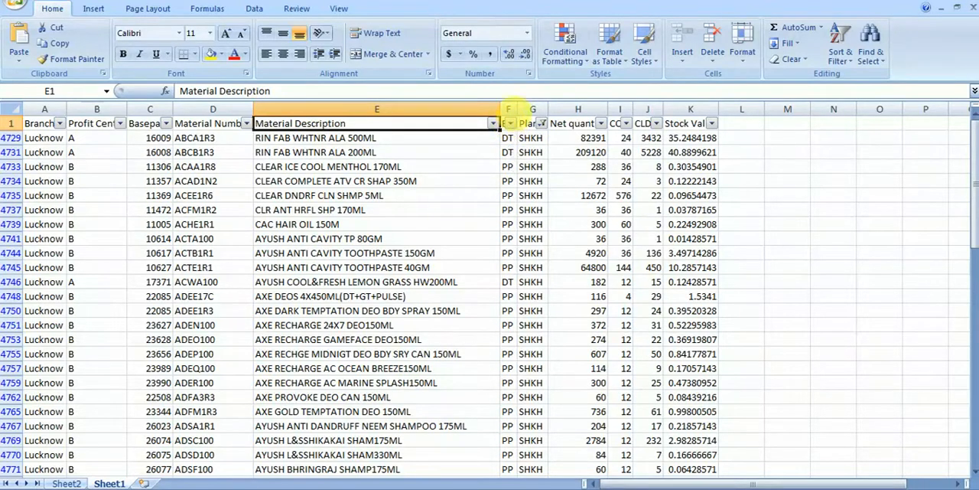
# Step: Widen the BG column and filter it to show only FD
pyautogui.moveTo(517, 109); pyautogui.dragTo(543, 113)
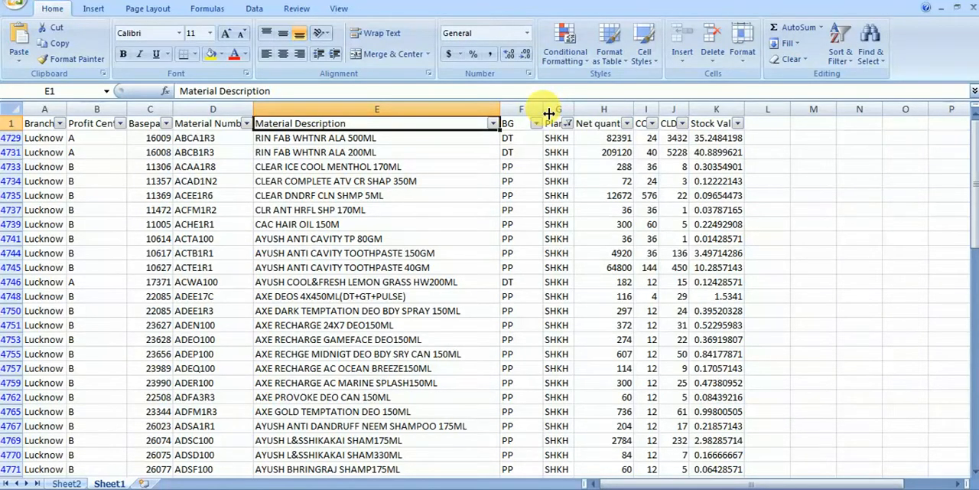
pyautogui.click(511, 129)
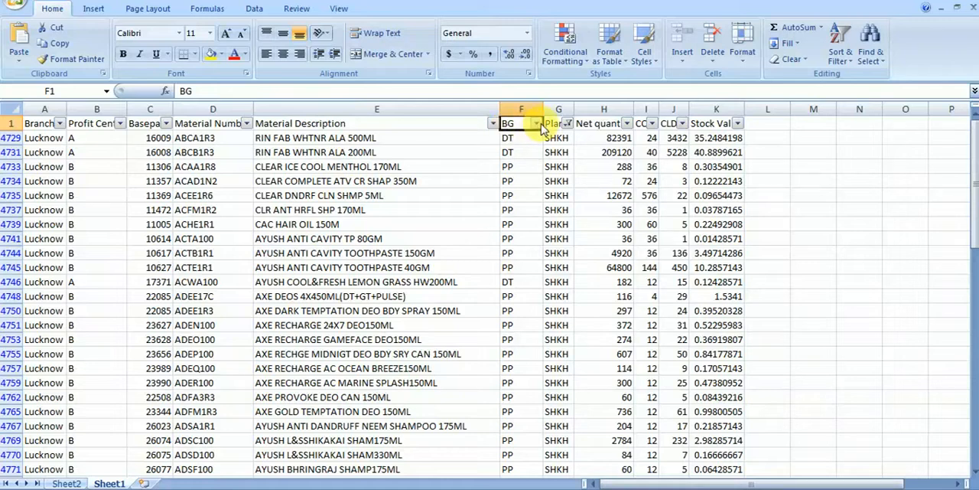
pyautogui.click(538, 123)
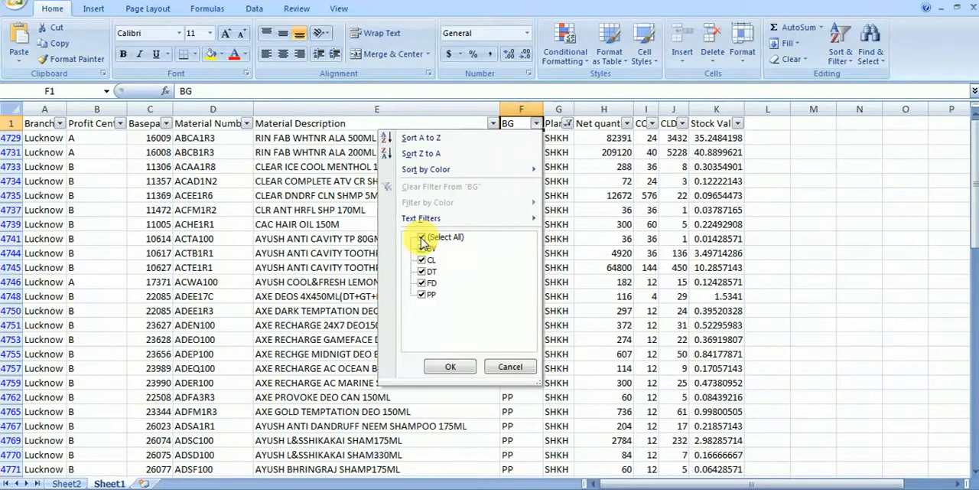
pyautogui.click(423, 238)
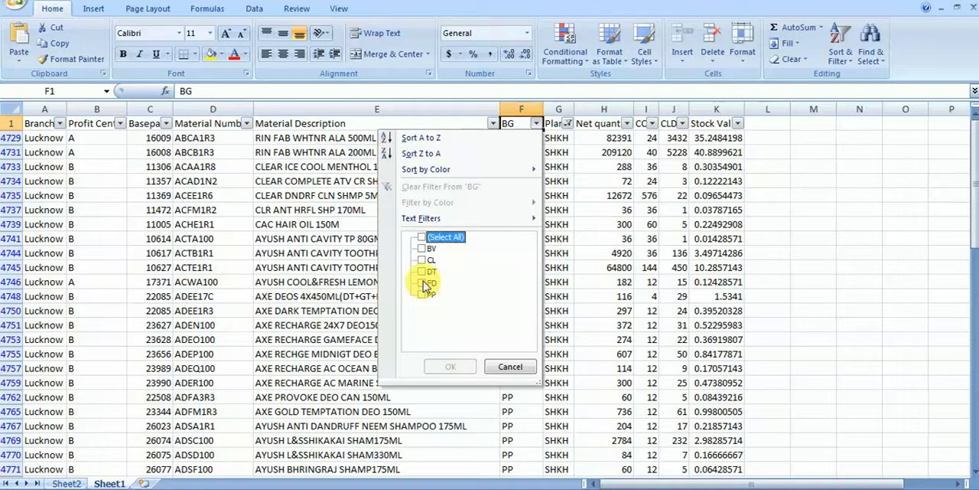
pyautogui.click(424, 283)
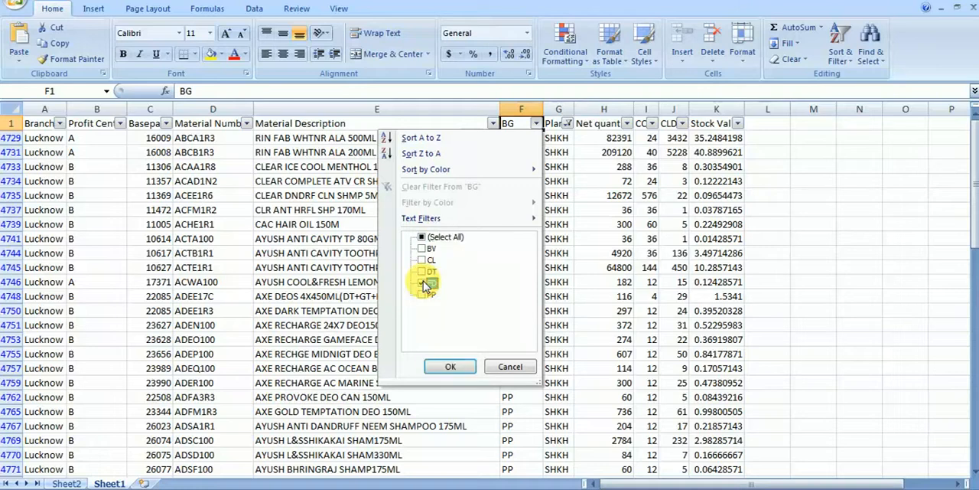
pyautogui.click(471, 366)
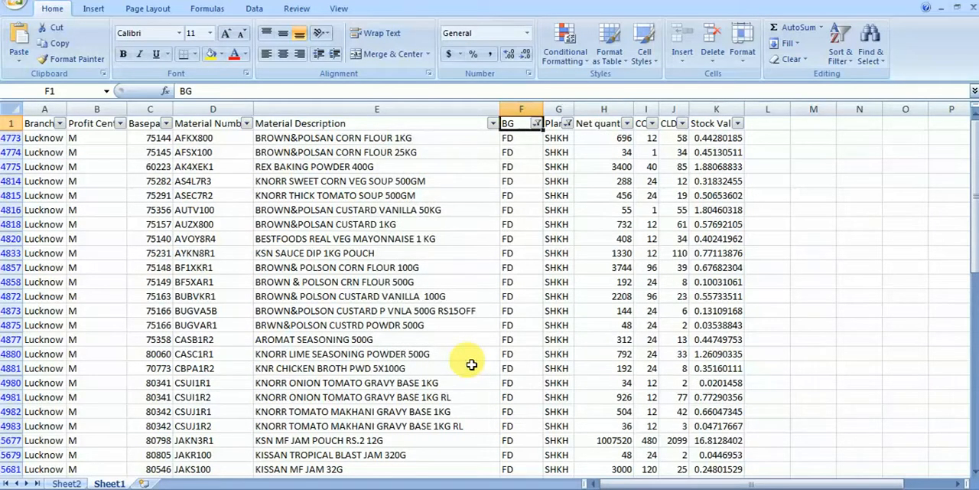
# Step: Filter the Material Description column to show only KISSAN FTK 1KG RS17 OFF
pyautogui.click(492, 124)
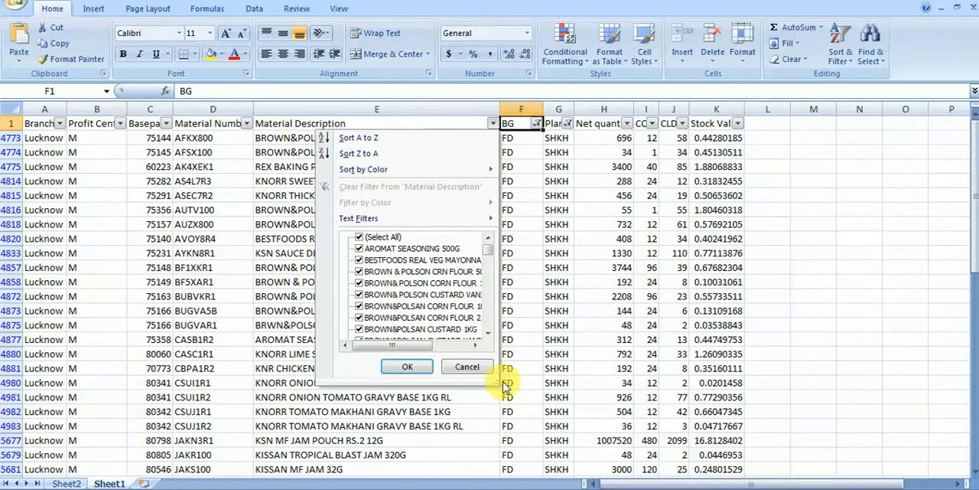
pyautogui.moveTo(499, 385); pyautogui.dragTo(683, 468)
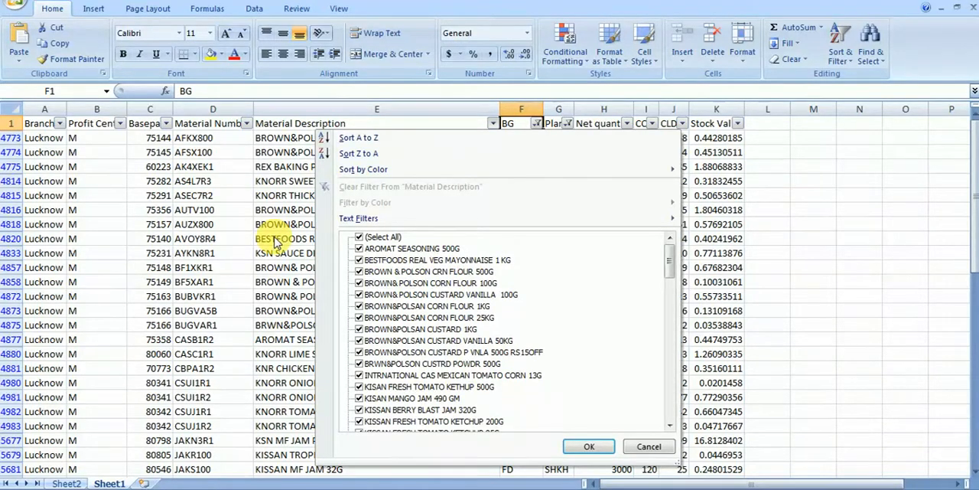
pyautogui.click(360, 237)
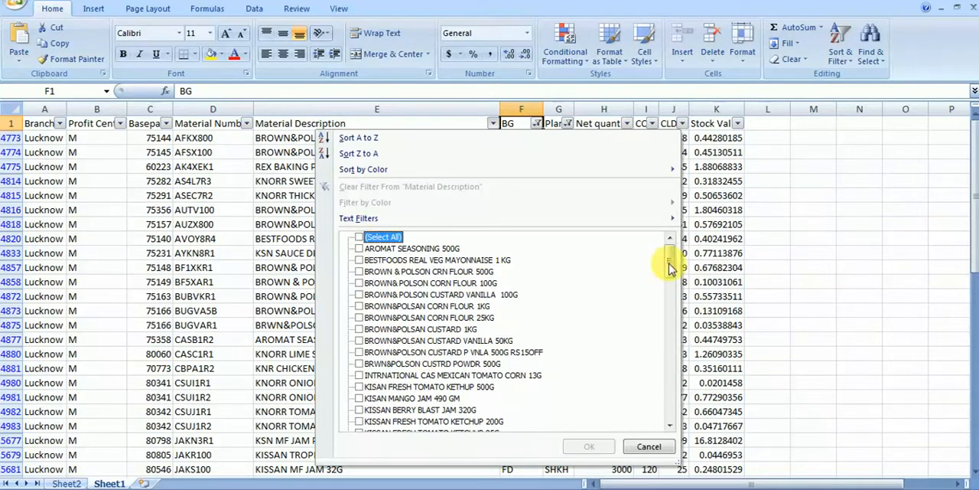
pyautogui.moveTo(671, 263); pyautogui.dragTo(670, 286)
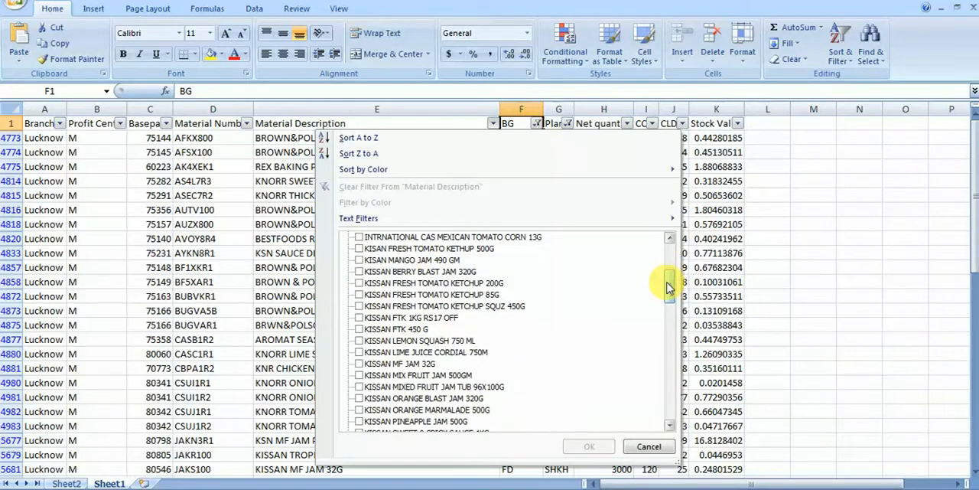
pyautogui.click(373, 318)
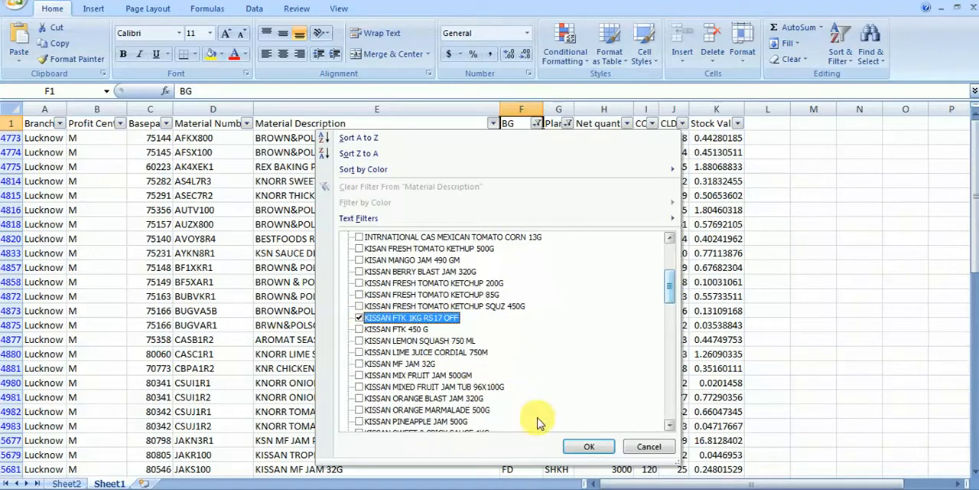
pyautogui.click(580, 448)
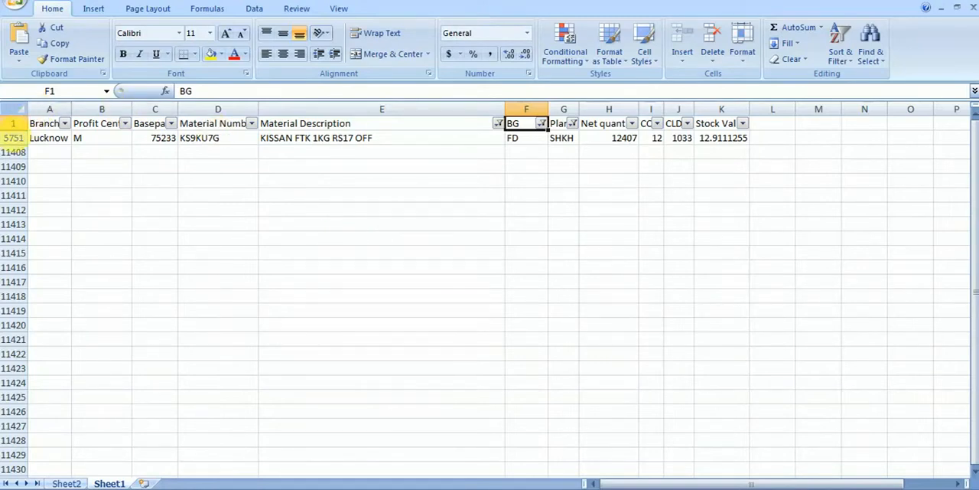
# Step: Fill the entire filtered KISSAN FTK 1KG RS17 OFF row with yellow
pyautogui.click(14, 138)
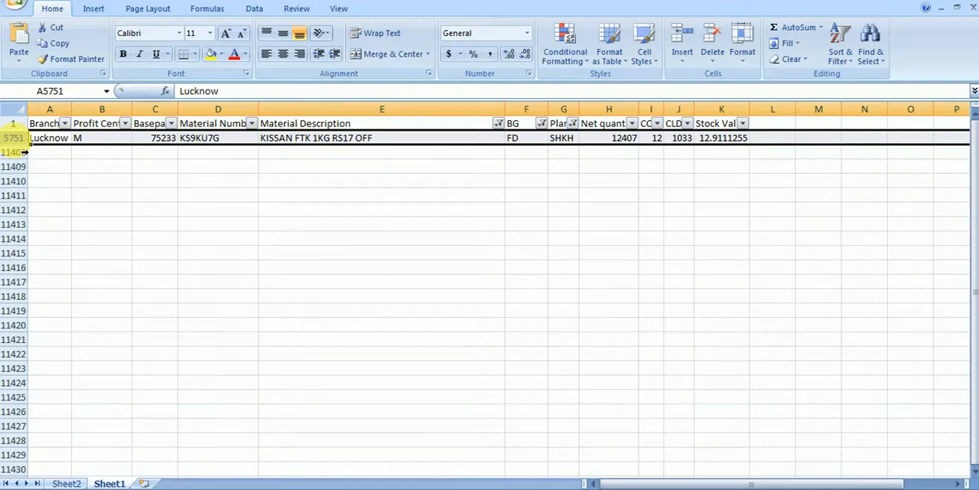
pyautogui.click(212, 60)
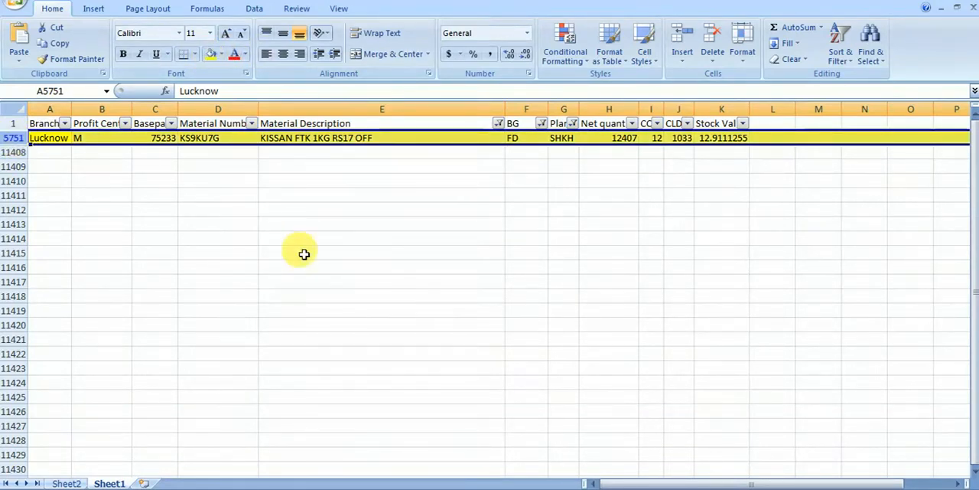
pyautogui.click(475, 199)
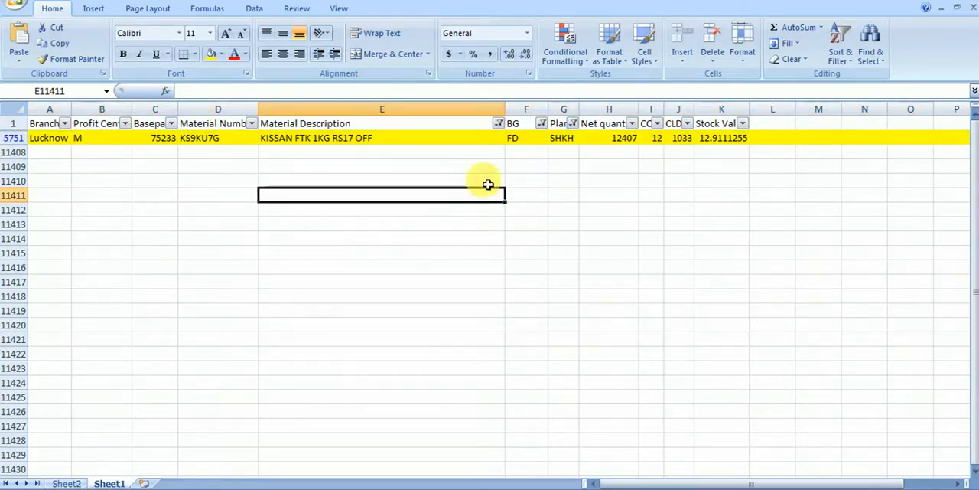
# Step: Reselect all values in the Material Description, BG and Plant filters to show every row again
pyautogui.click(498, 123)
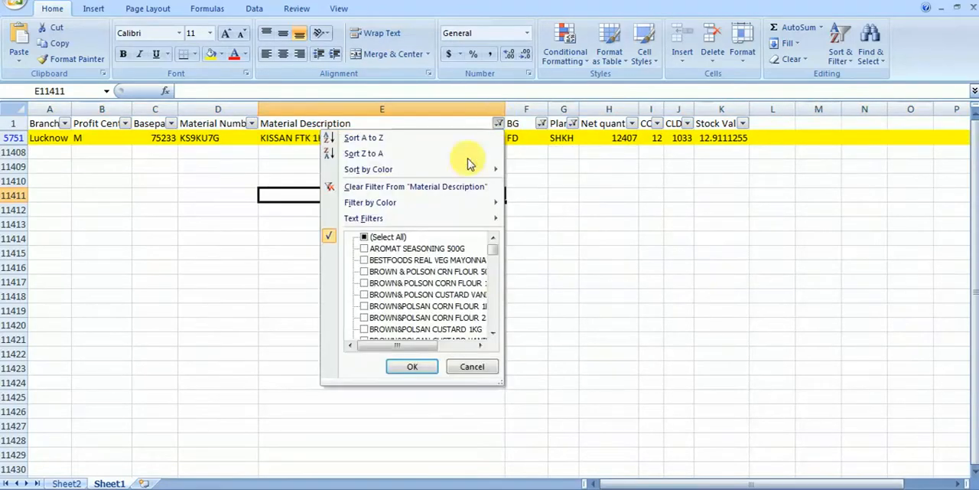
pyautogui.click(410, 366)
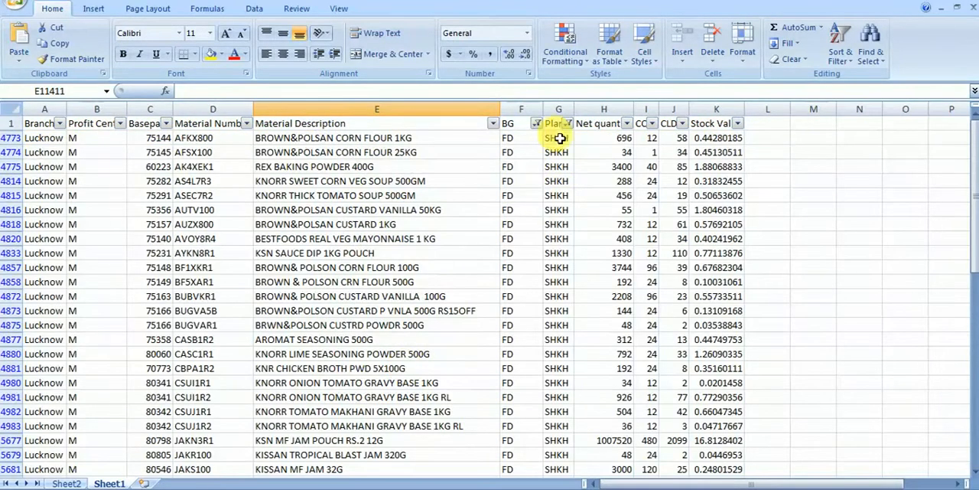
pyautogui.click(537, 123)
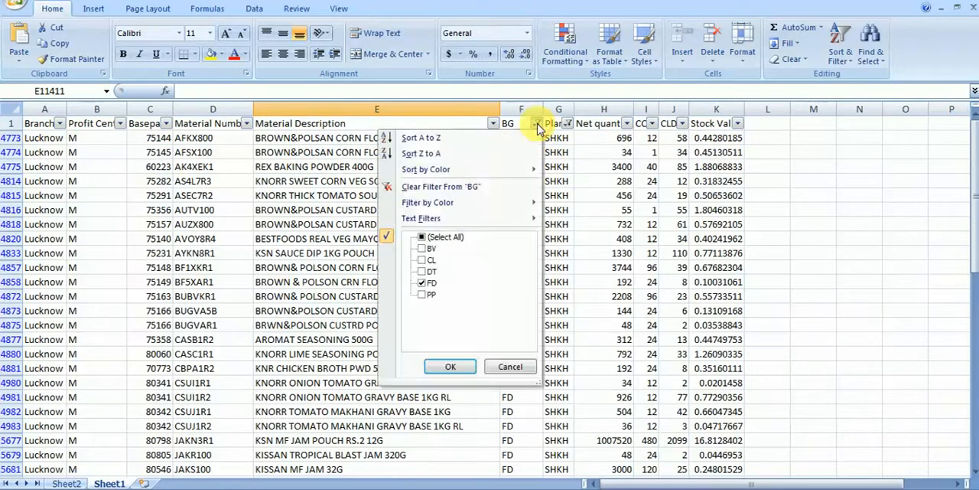
pyautogui.click(425, 237)
pyautogui.click(449, 367)
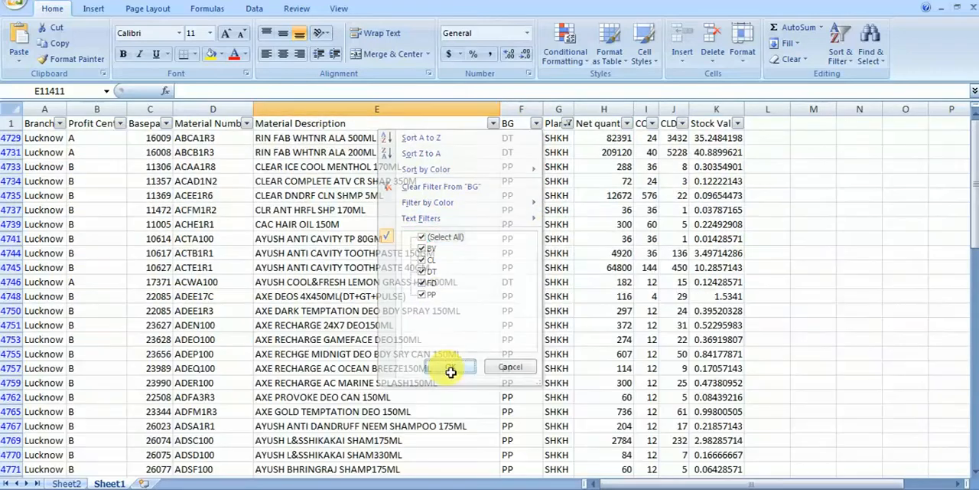
pyautogui.click(568, 123)
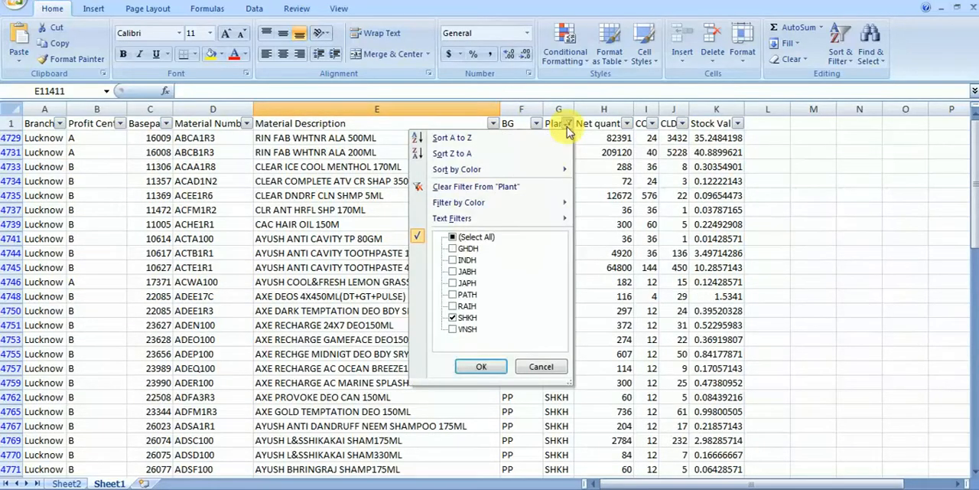
pyautogui.click(455, 237)
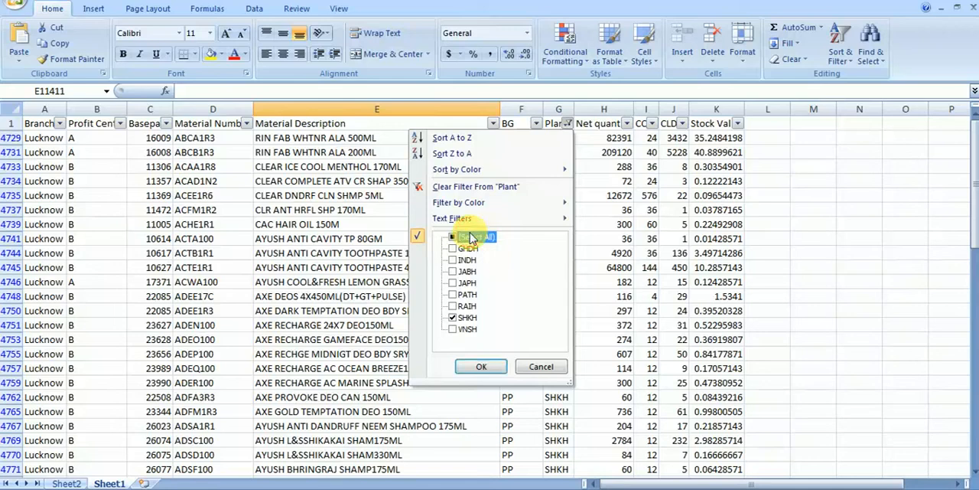
pyautogui.click(477, 367)
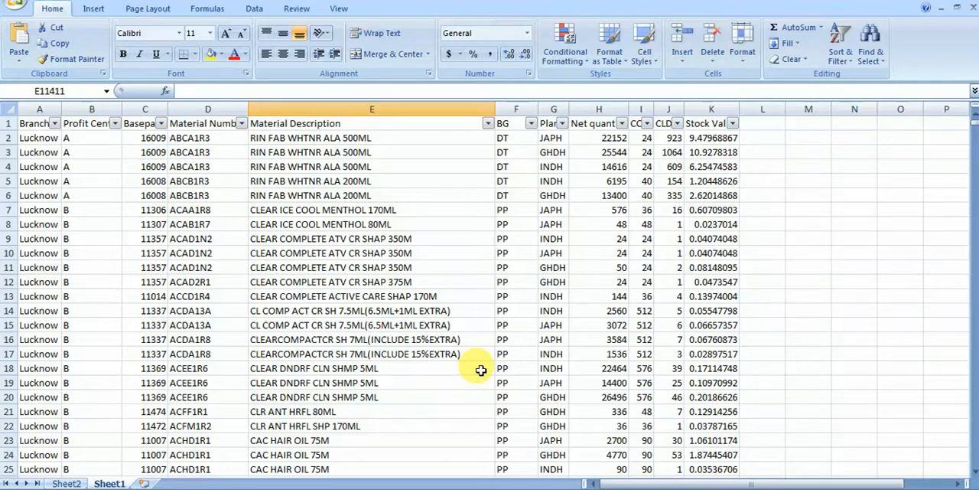
# Step: Filter the Material Description column by yellow cell color and select the remaining row's Net quantity cell
pyautogui.click(487, 125)
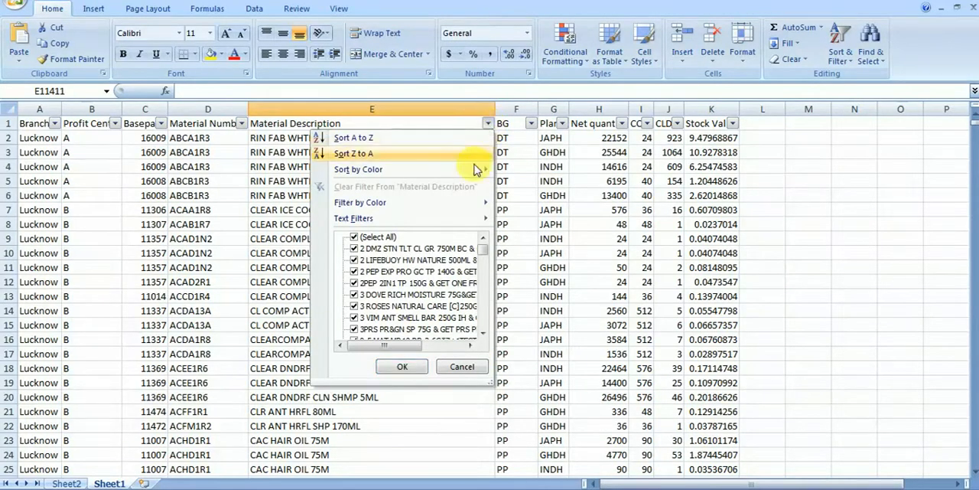
pyautogui.moveTo(461, 208)
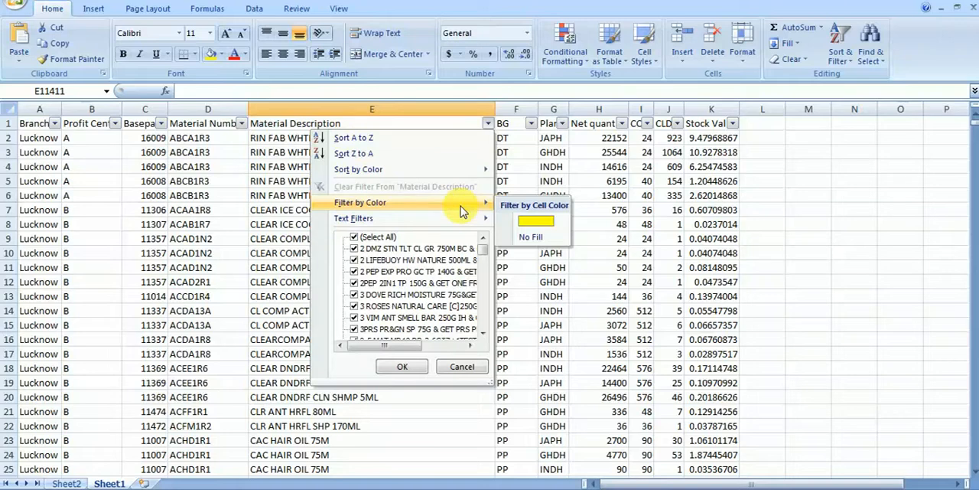
pyautogui.click(524, 219)
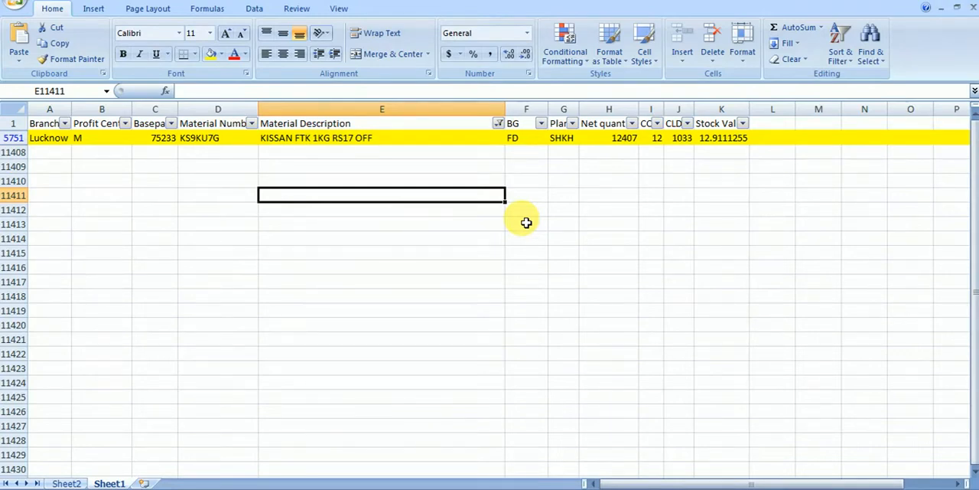
pyautogui.click(620, 139)
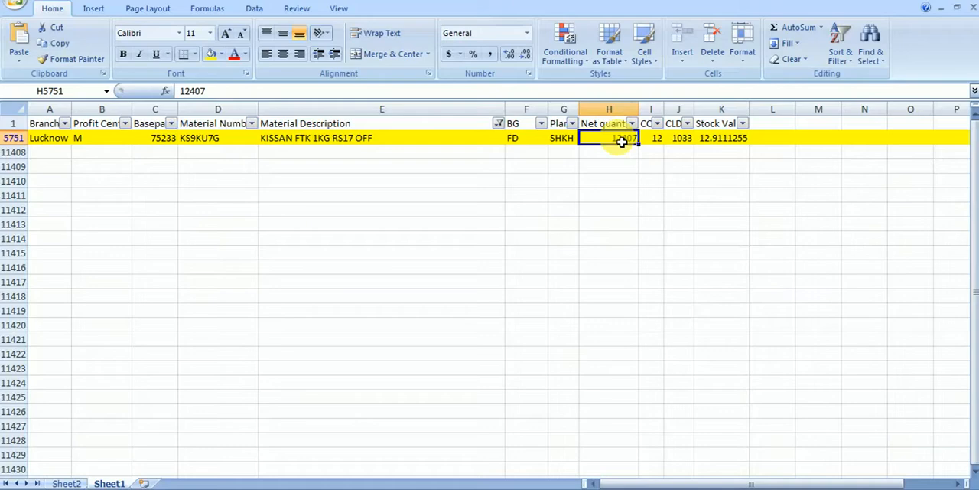
# Step: Reselect all values in the Material Description filter and turn off the table's column filters
pyautogui.click(498, 123)
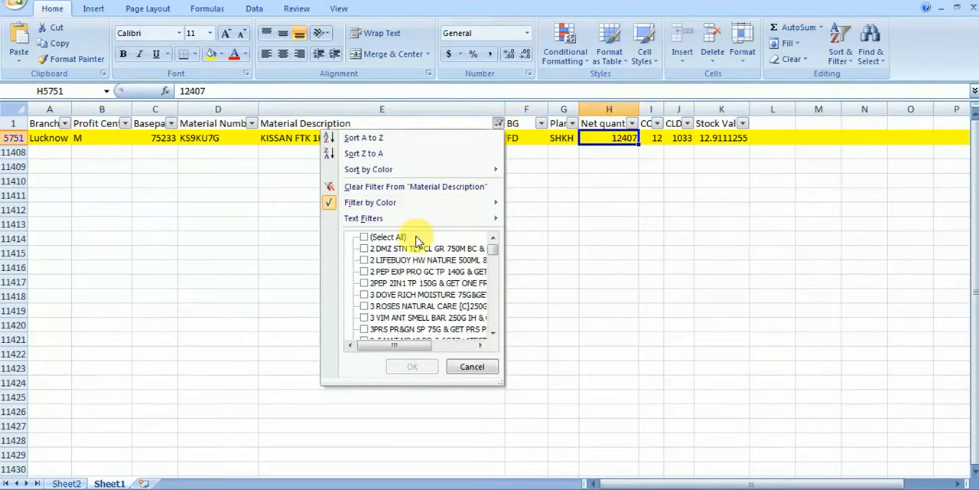
pyautogui.click(389, 237)
pyautogui.click(412, 366)
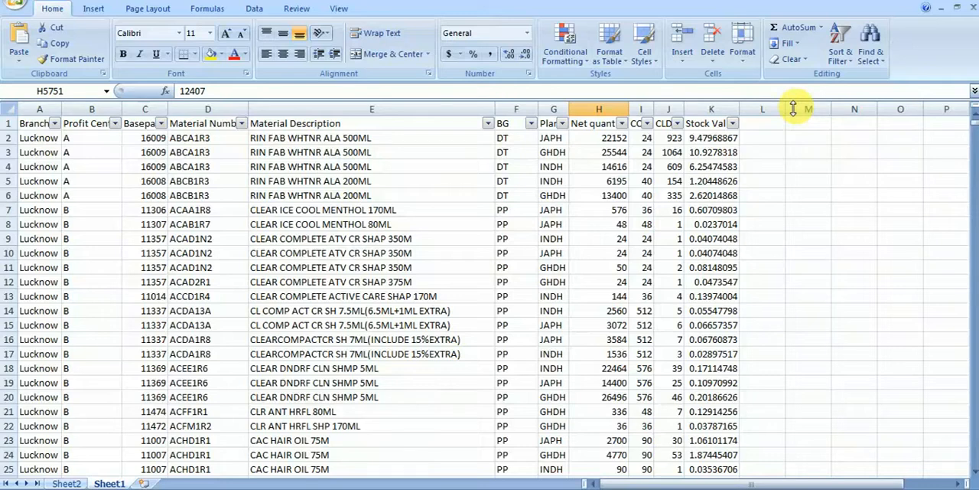
pyautogui.click(841, 60)
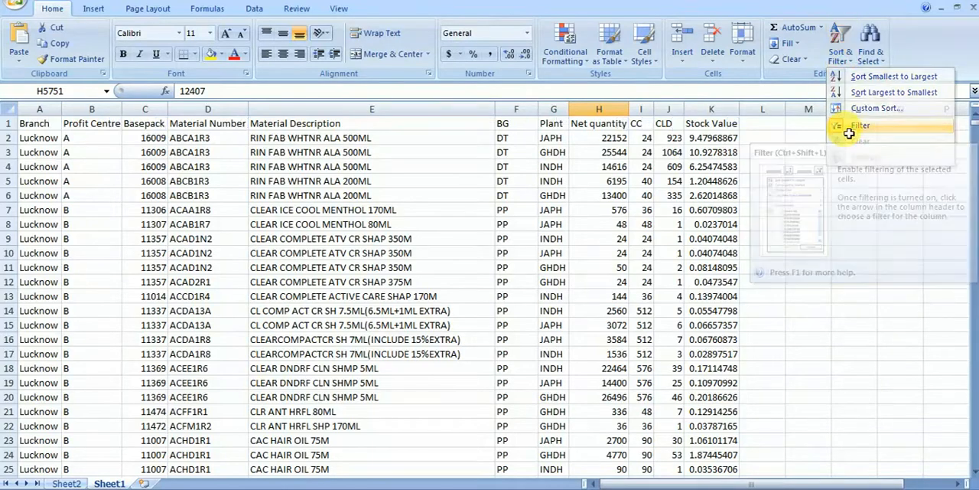
pyautogui.click(848, 134)
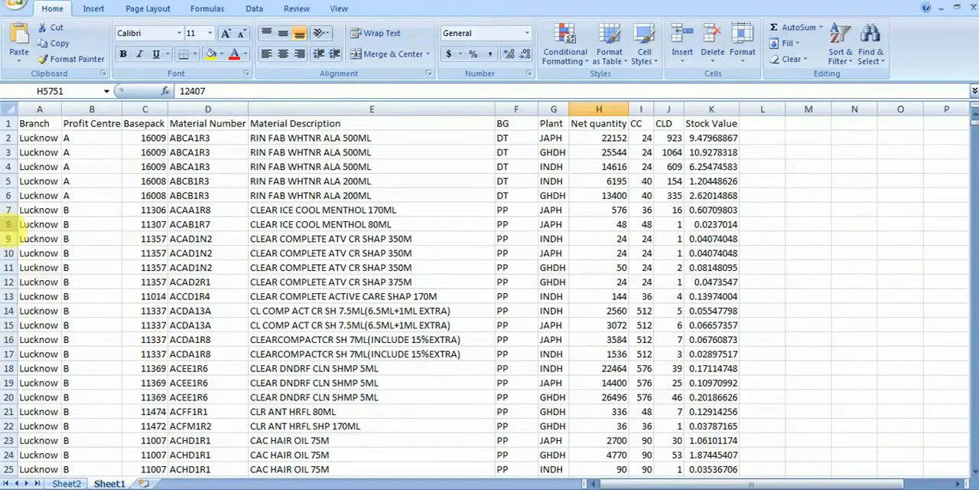
# Step: Try adding column filters to row 9 instead of the header row, check the Material Description filter list, and remove the filters
pyautogui.click(18, 241)
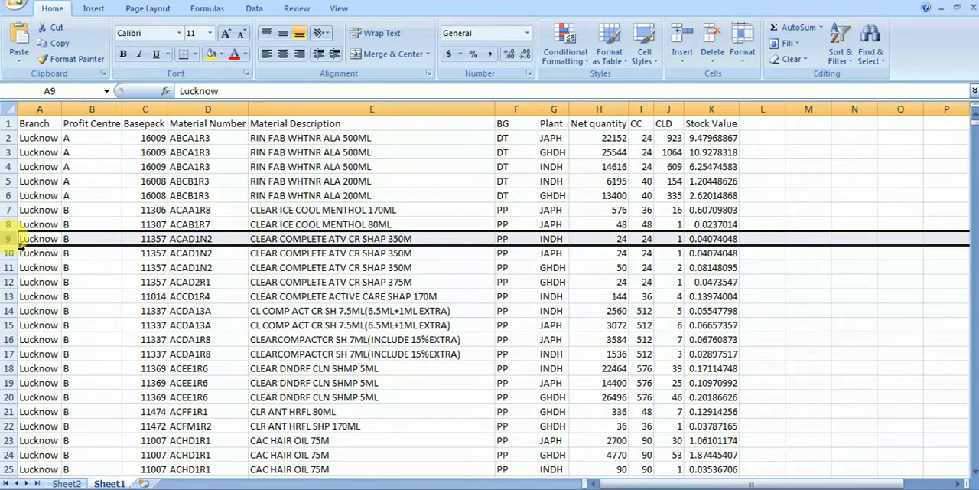
pyautogui.click(834, 54)
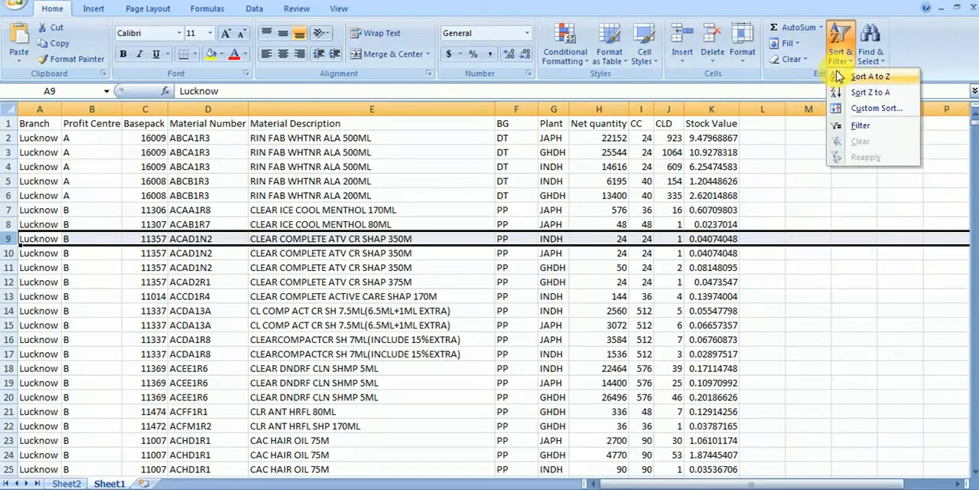
pyautogui.click(850, 127)
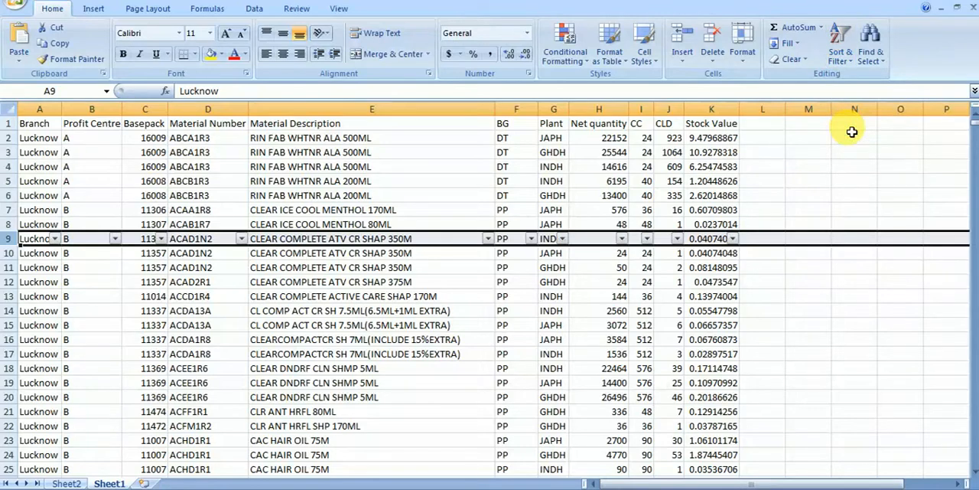
pyautogui.click(414, 195)
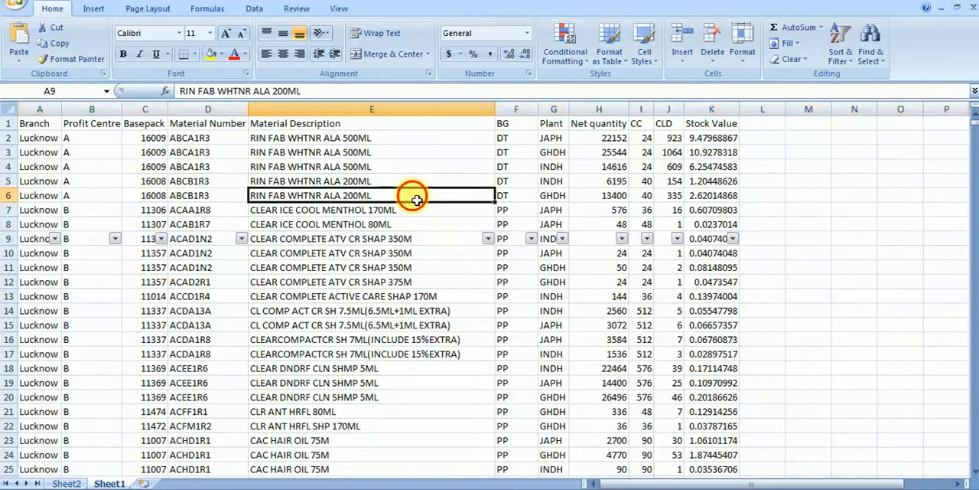
pyautogui.click(487, 239)
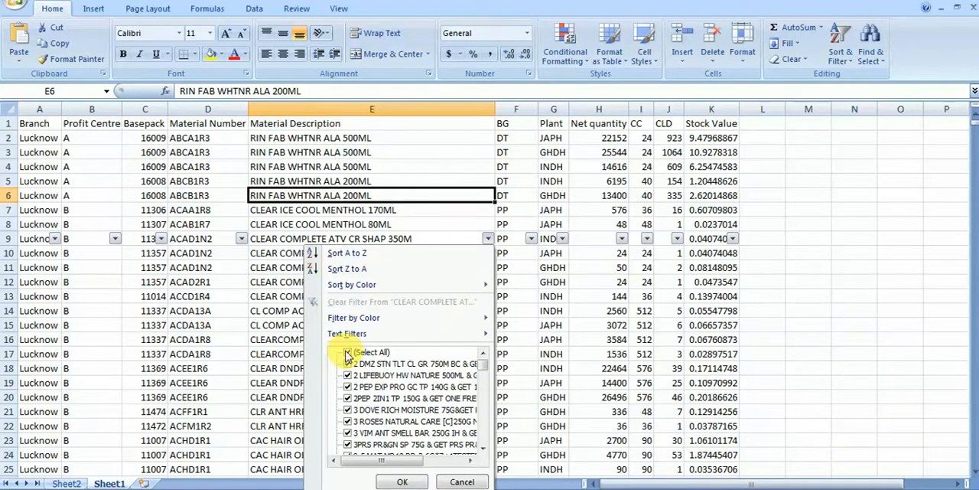
pyautogui.click(459, 481)
pyautogui.click(846, 48)
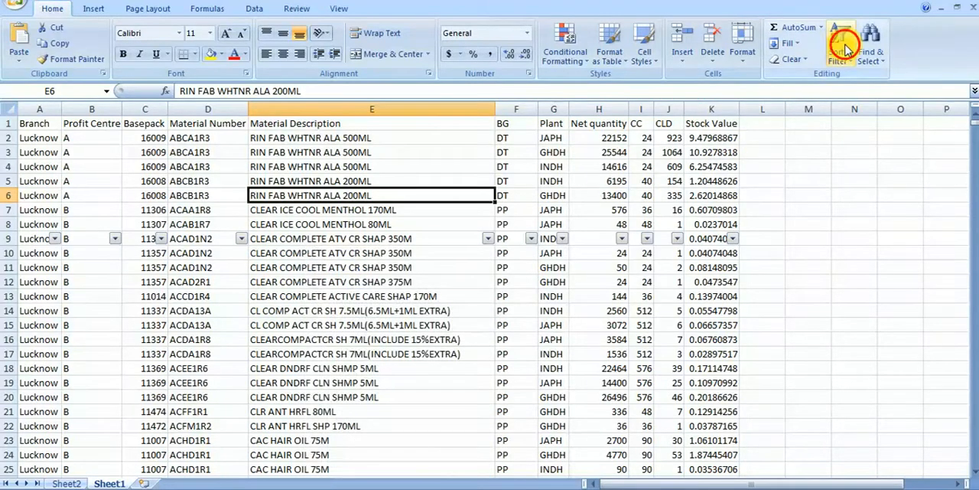
pyautogui.click(856, 126)
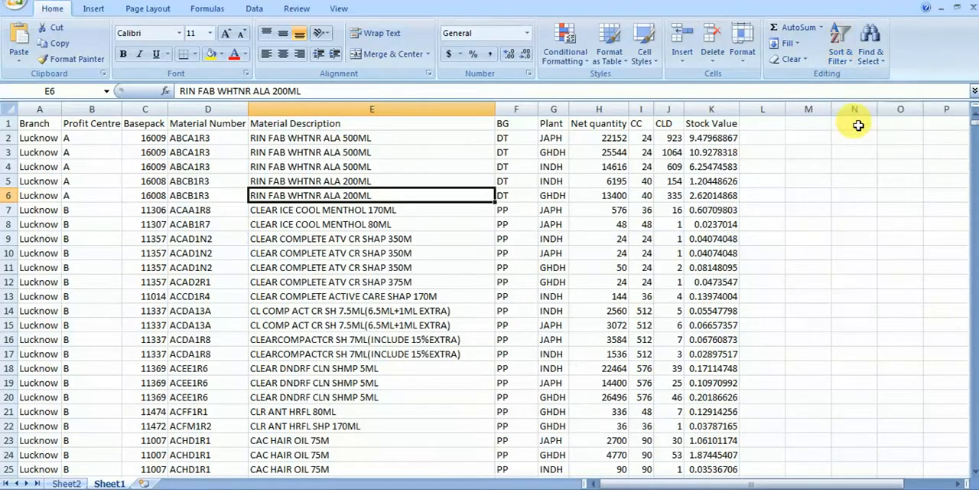
pyautogui.press('Up')
pyautogui.press('Up')
pyautogui.press('Up')
pyautogui.press('Up')
pyautogui.press('Up')
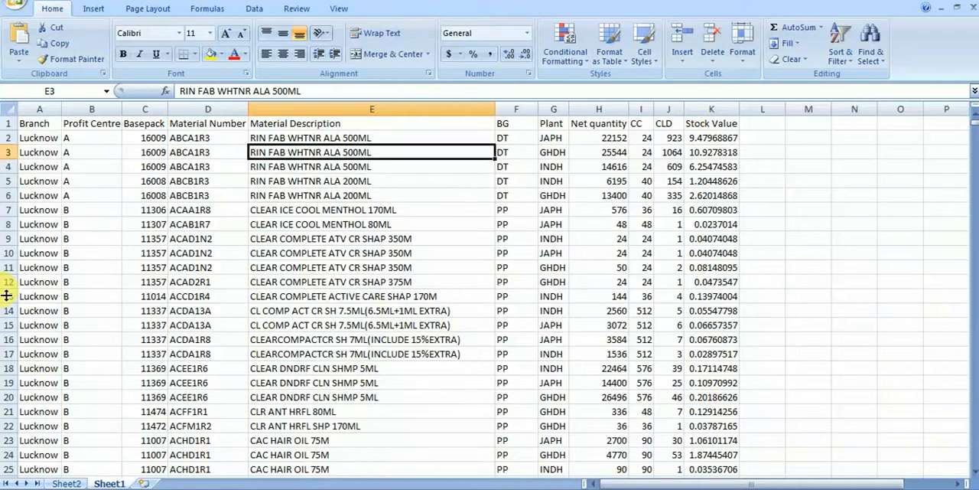
pyautogui.press('Left')
pyautogui.press('Left')
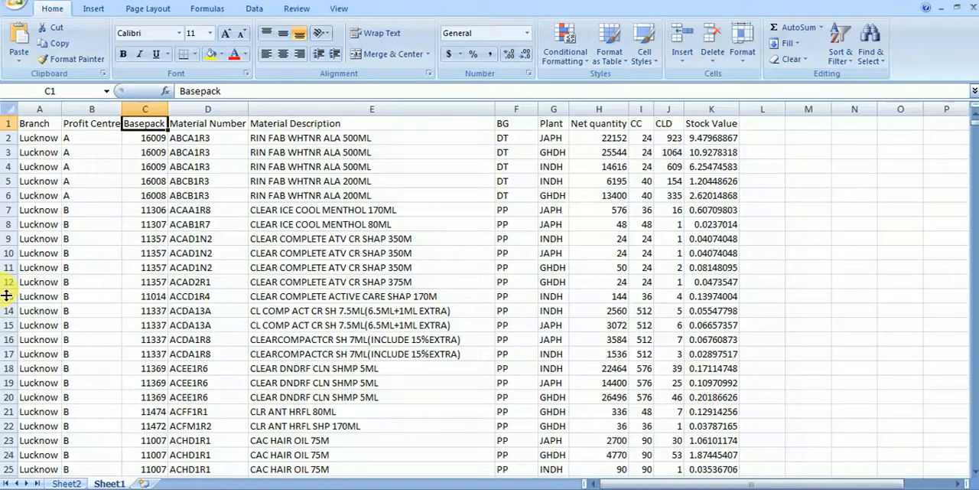
pyautogui.press('Left')
pyautogui.press('Right')
pyautogui.press('Right')
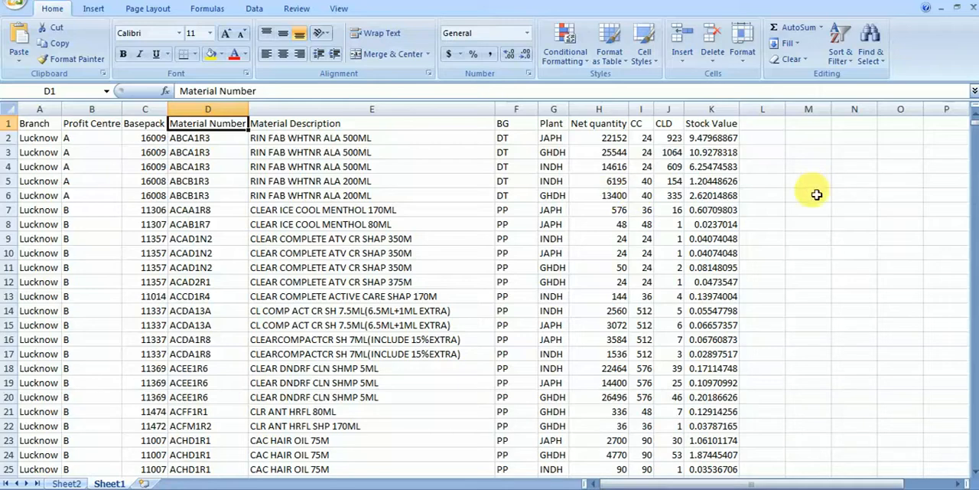
# Step: Enter the note alt+d+ff in cell M6 and delete it
pyautogui.click(806, 194)
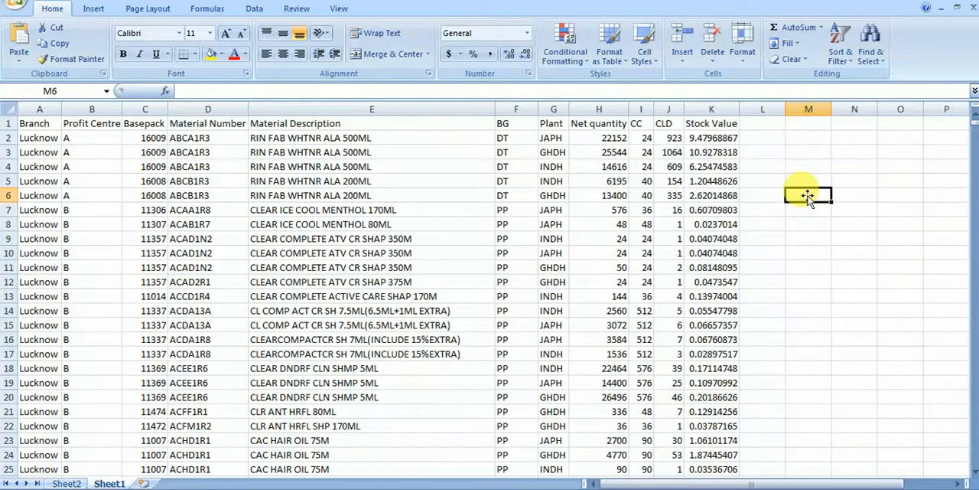
pyautogui.write('alt')
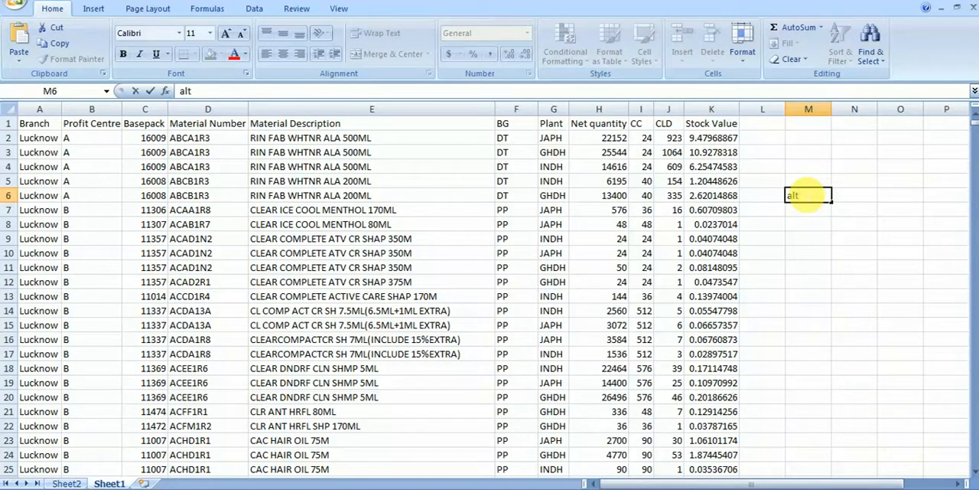
pyautogui.write('+d+ff')
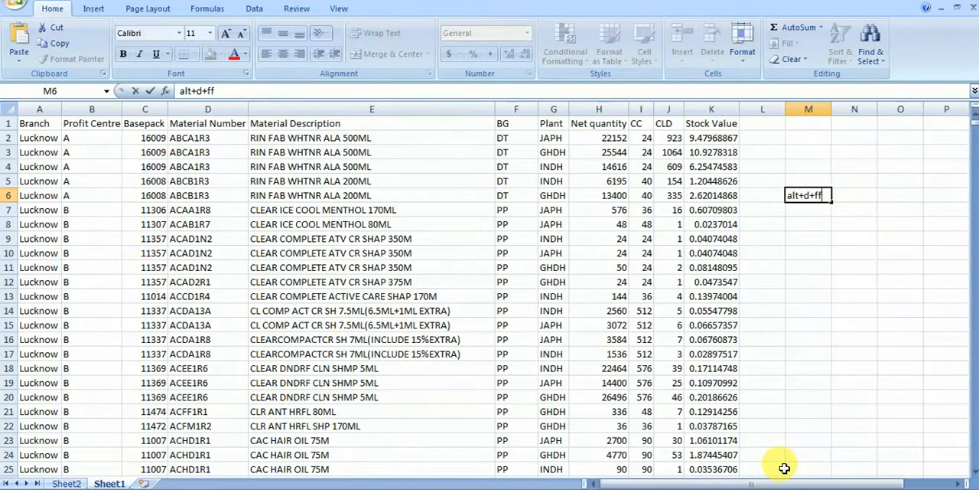
pyautogui.moveTo(824, 195); pyautogui.dragTo(774, 201)
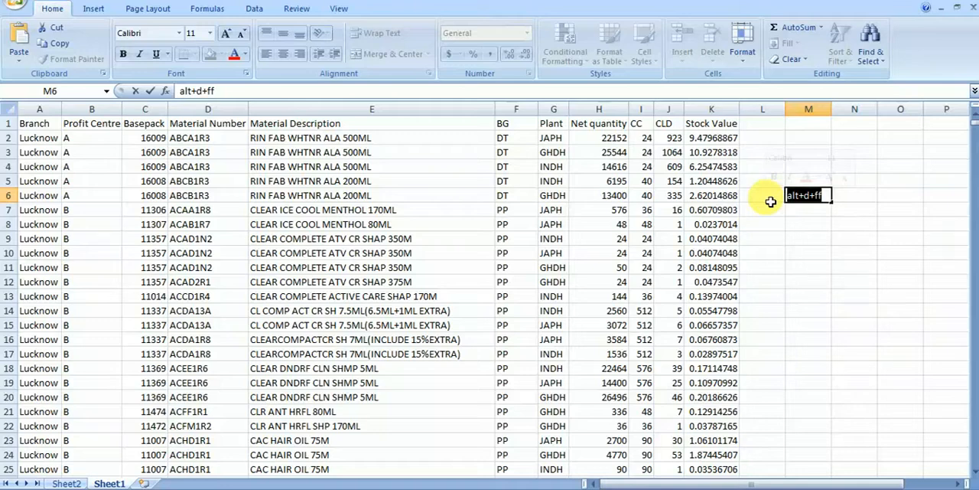
pyautogui.press('Delete')
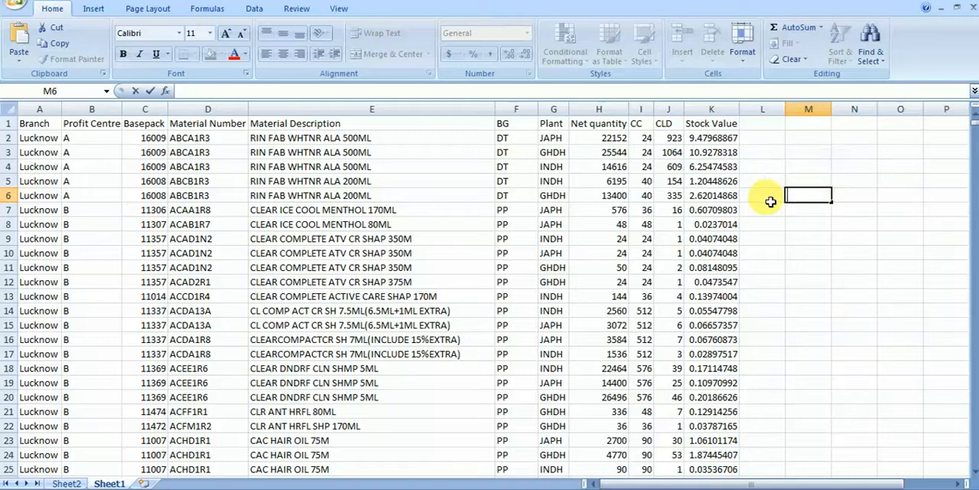
# Step: Select the Material Number header in D1 and turn on column filters for the header row
pyautogui.click(183, 125)
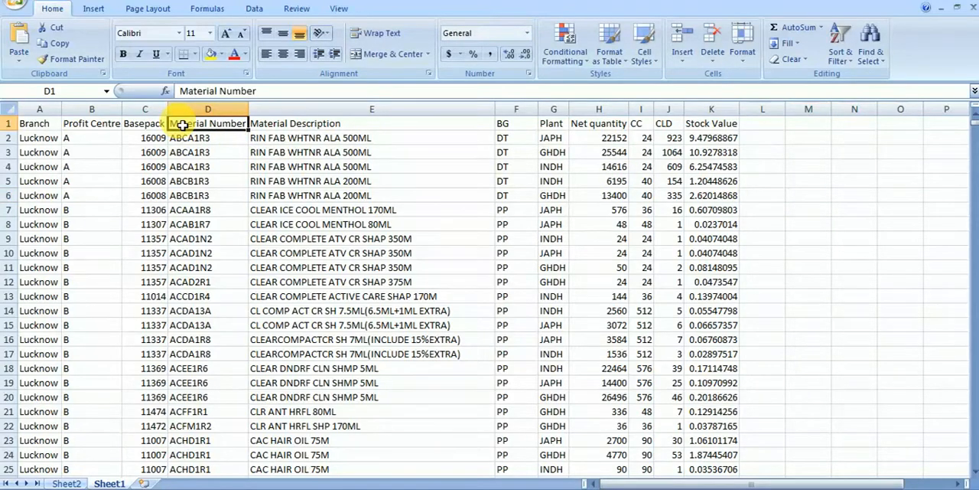
pyautogui.press('Down')
pyautogui.press('Up')
pyautogui.hotkey('alt', 'd')
pyautogui.press('f')
pyautogui.press('f')
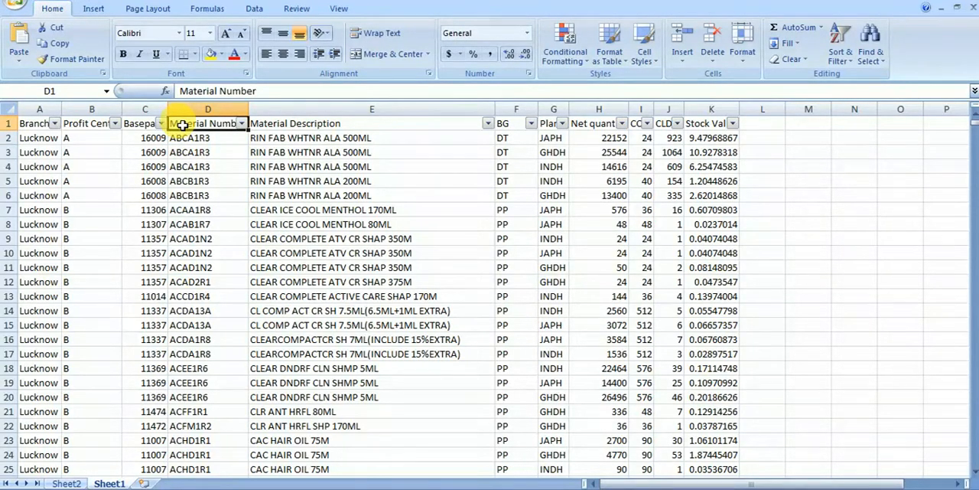
# Step: Check the Material Number filter and switch the header row's column filters off
pyautogui.click(241, 123)
pyautogui.press('Escape')
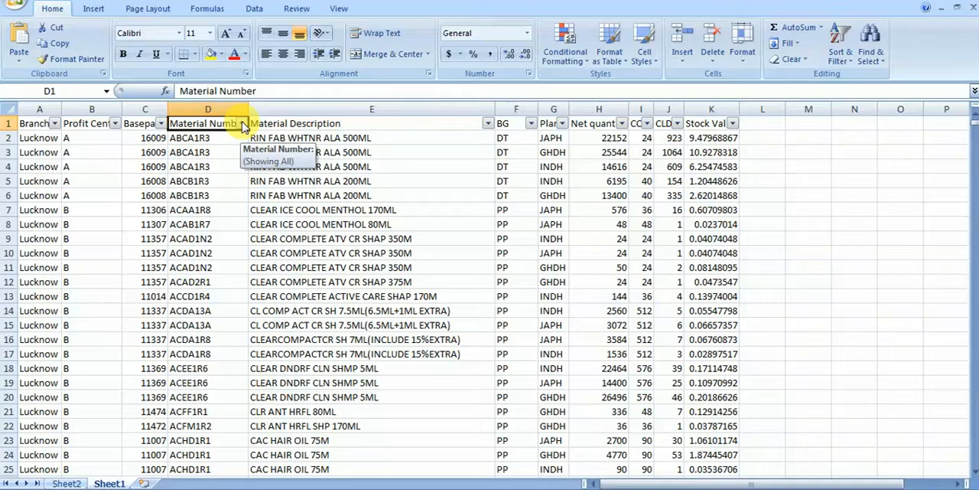
pyautogui.hotkey('alt', 'd')
pyautogui.press('f')
pyautogui.press('f')
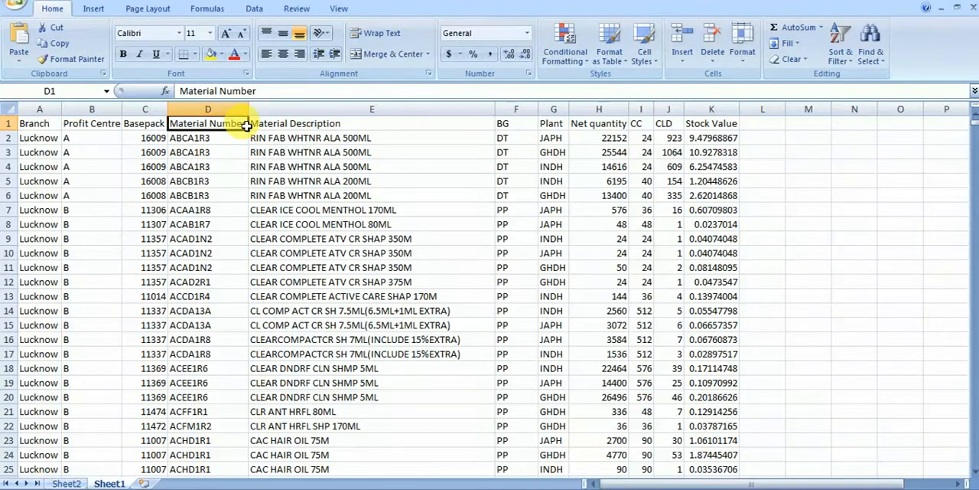